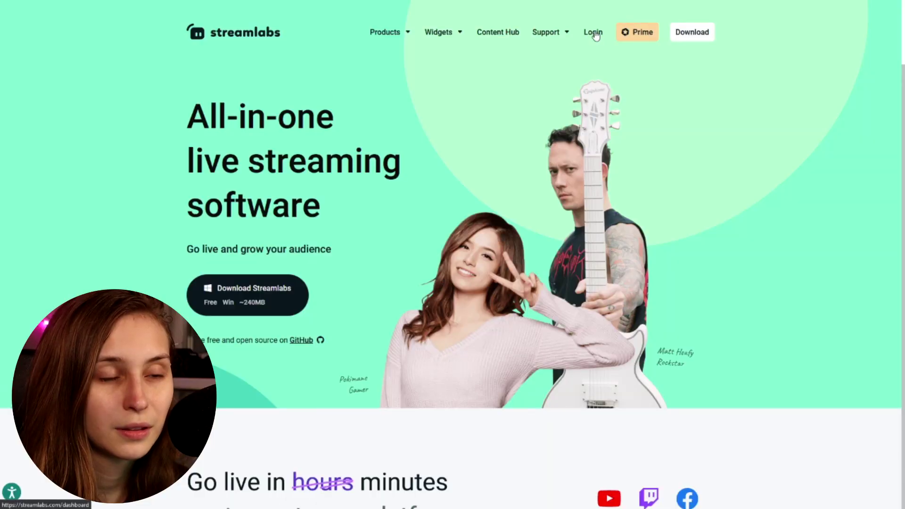
Sign in to Streamlabs with Twitch and open the Cloudbot custom commands list
{"action": "left_click", "coordinate": [594, 32]}
{"action": "left_click", "coordinate": [575, 238]}
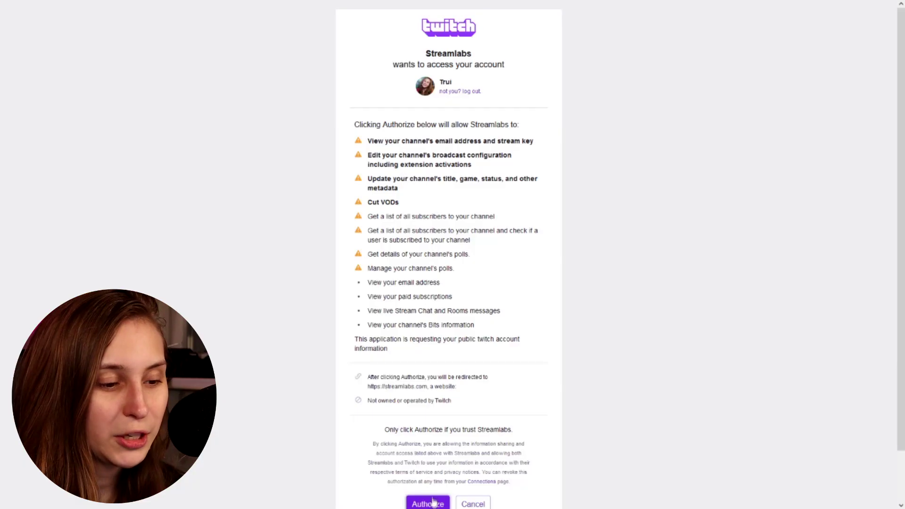
{"action": "left_click", "coordinate": [433, 504]}
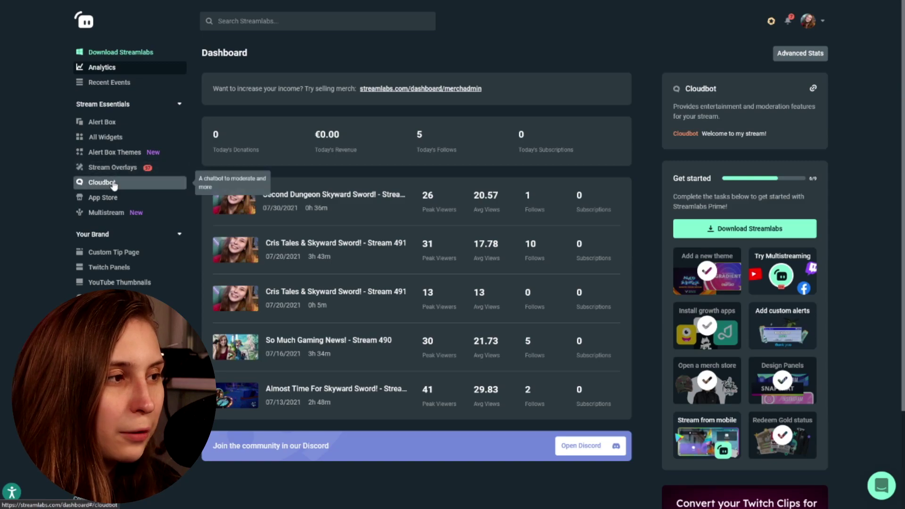
{"action": "left_click", "coordinate": [114, 184]}
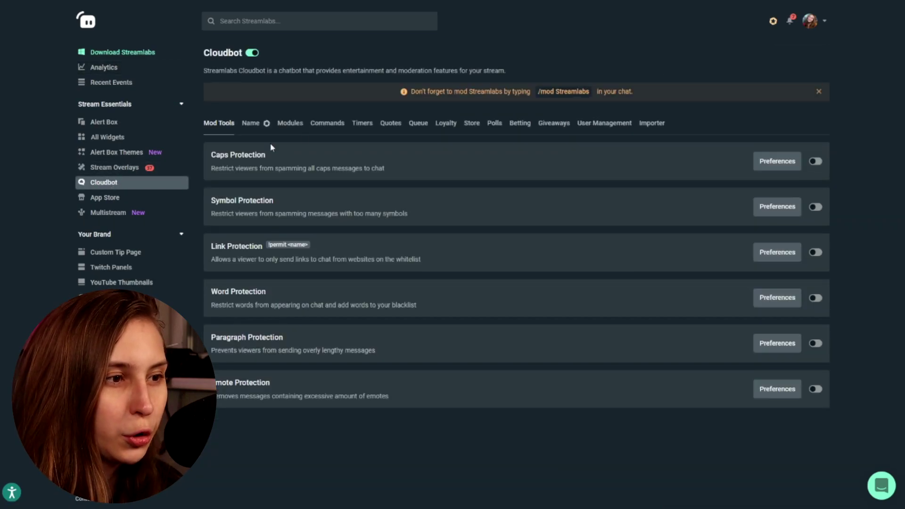
{"action": "left_click", "coordinate": [314, 133]}
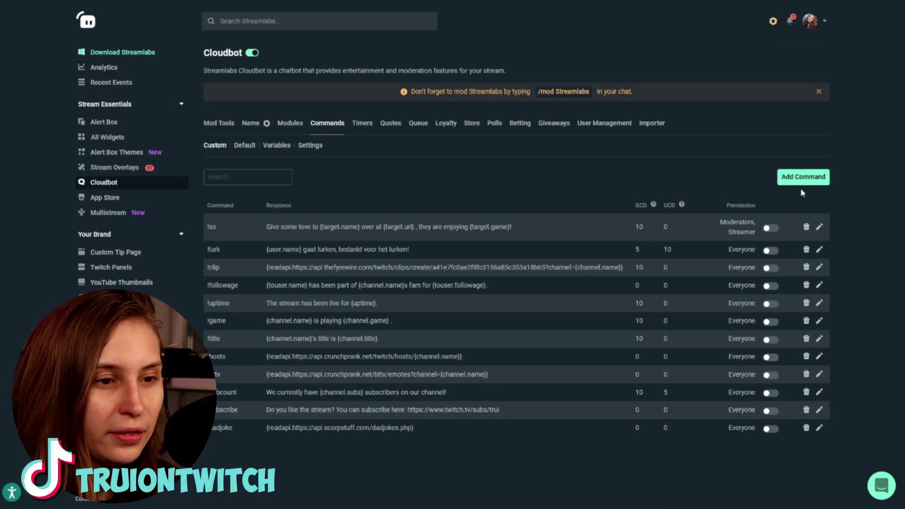
Add a custom command !hello that replies 'Hello welcome to my stream! <3'
{"action": "left_click", "coordinate": [805, 179]}
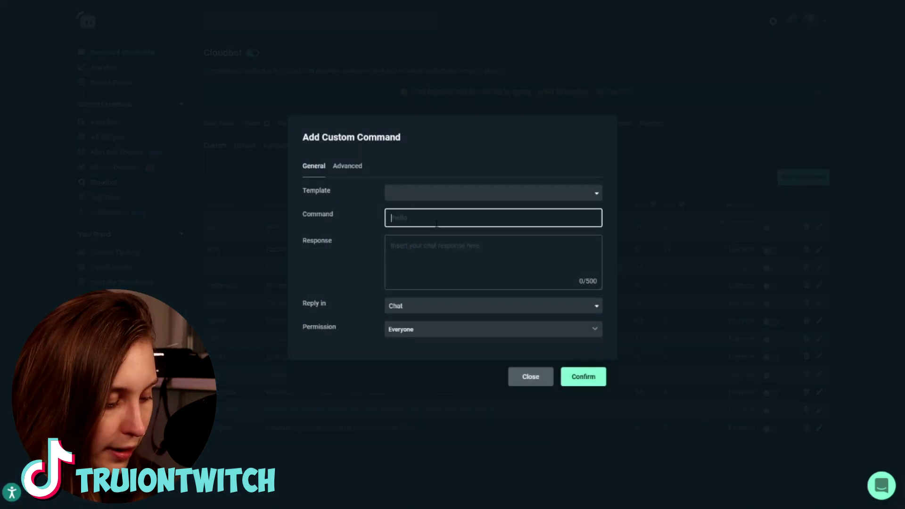
{"action": "type", "text": "!hello"}
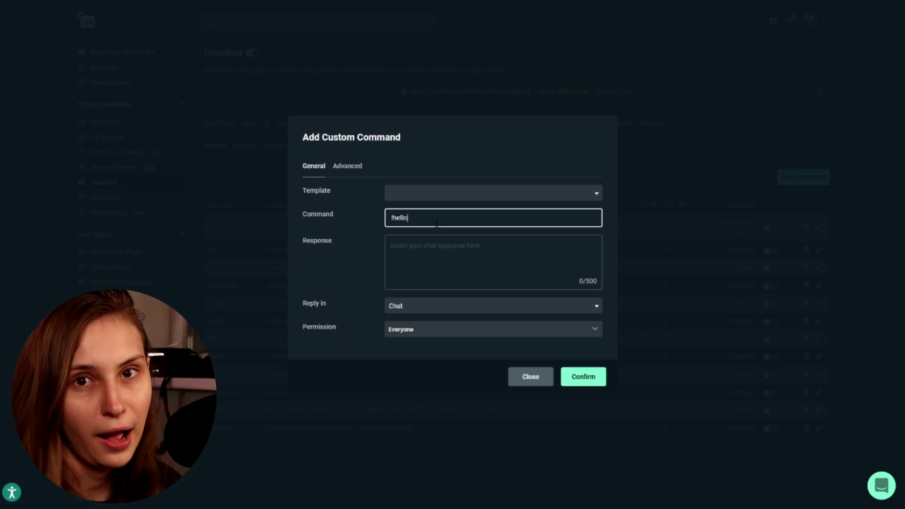
{"action": "left_click", "coordinate": [449, 274]}
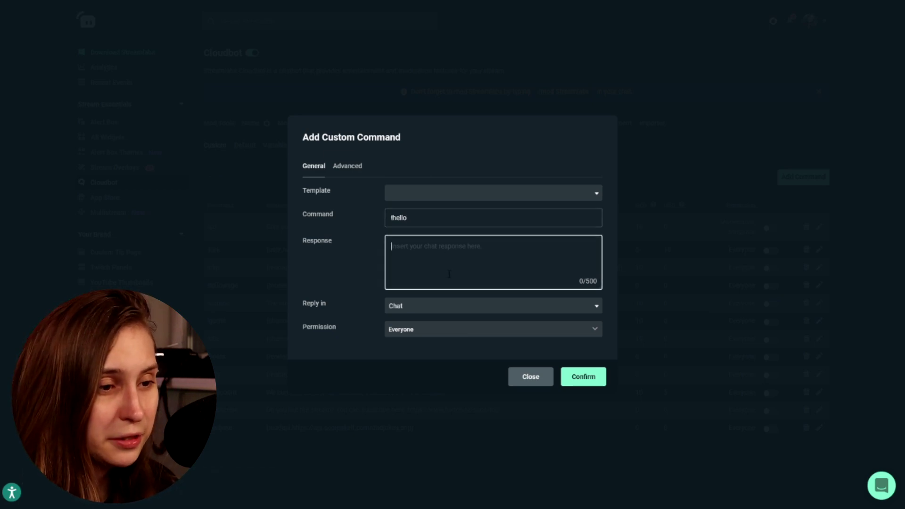
{"action": "type", "text": "Hello wel"}
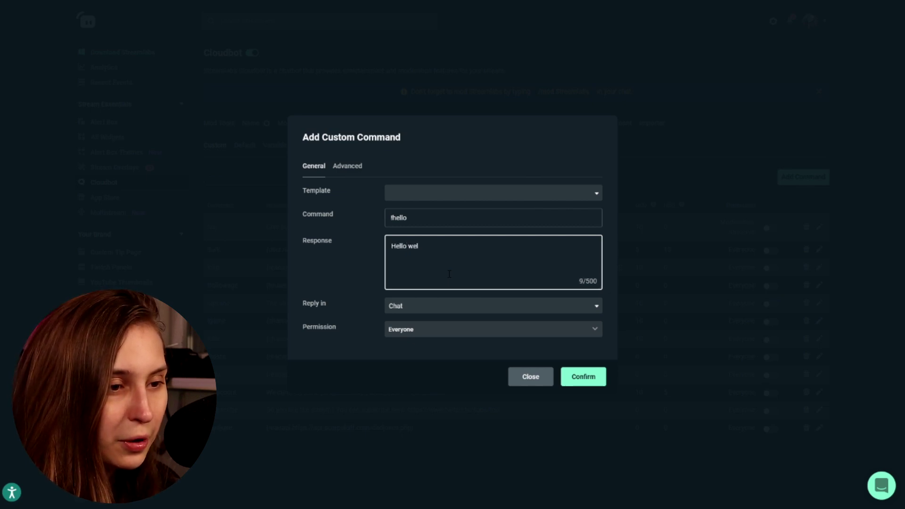
{"action": "type", "text": "come to m"}
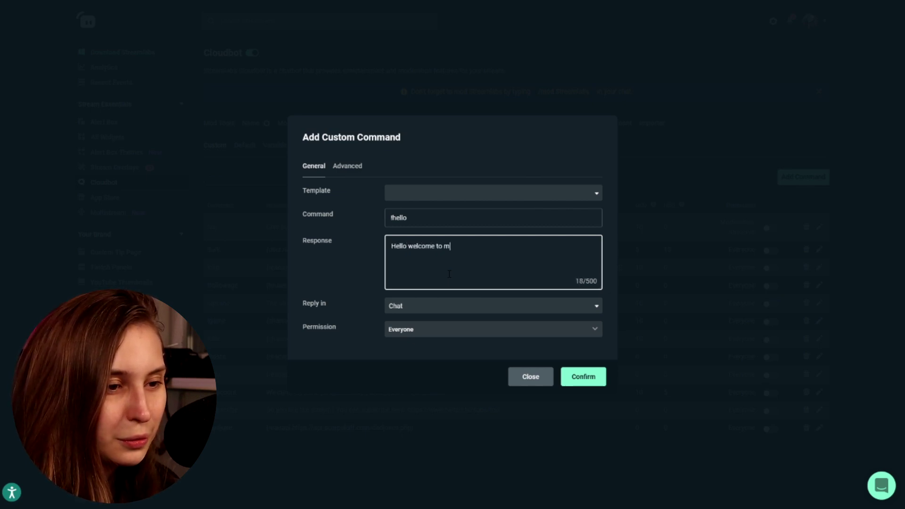
{"action": "type", "text": "y stre"}
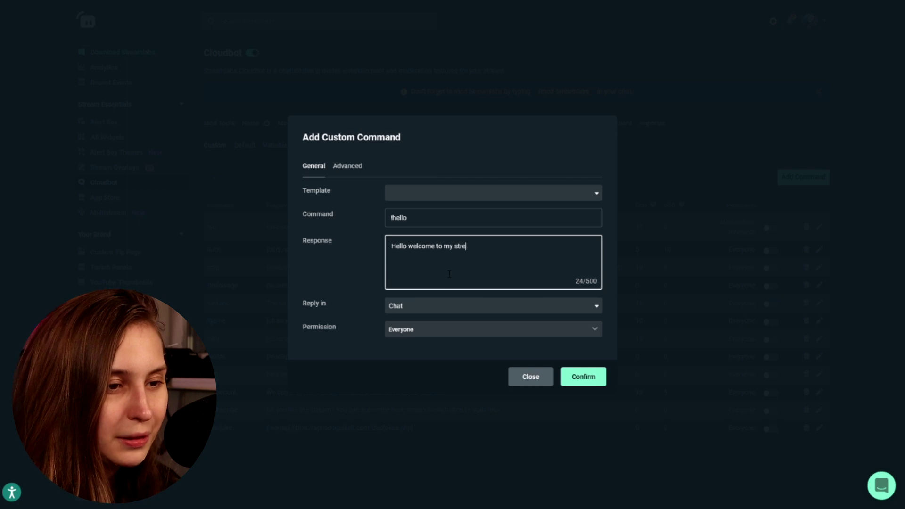
{"action": "type", "text": "am! <3"}
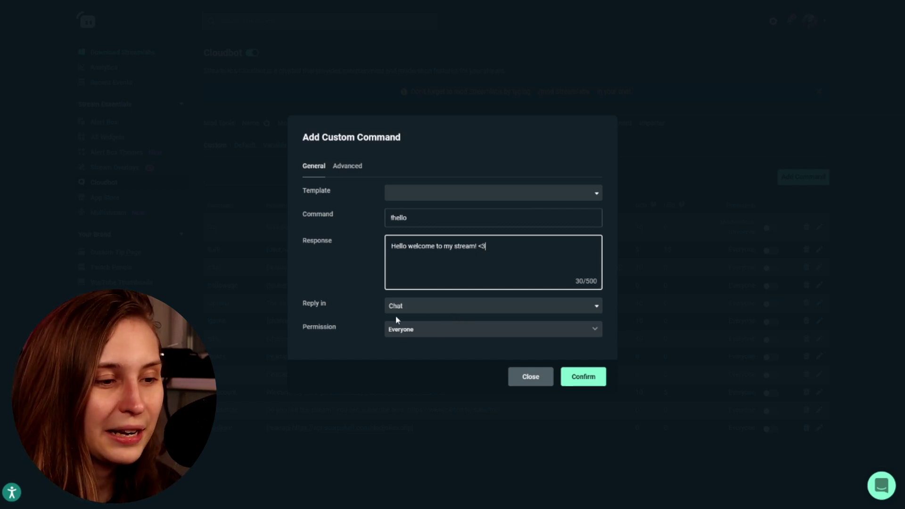
In the command's Advanced settings, enter !hi as an alias
{"action": "left_click", "coordinate": [346, 167]}
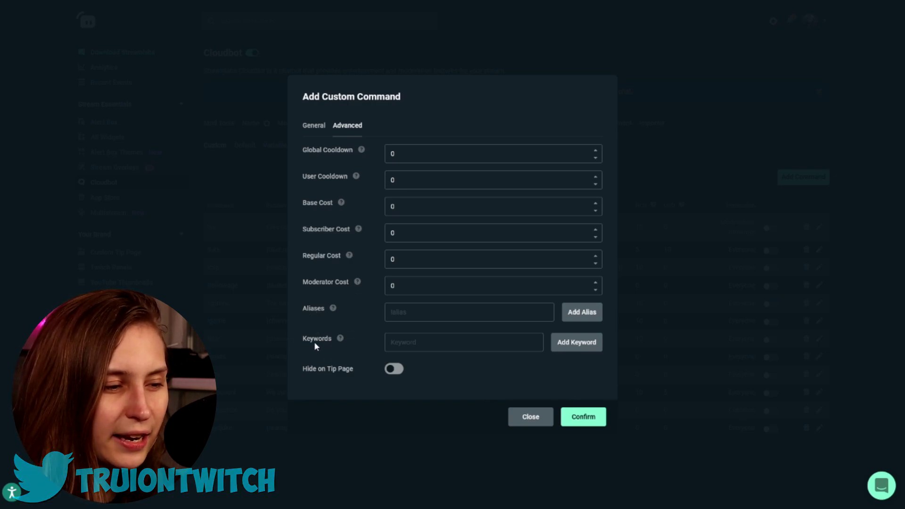
{"action": "mouse_move", "coordinate": [334, 313]}
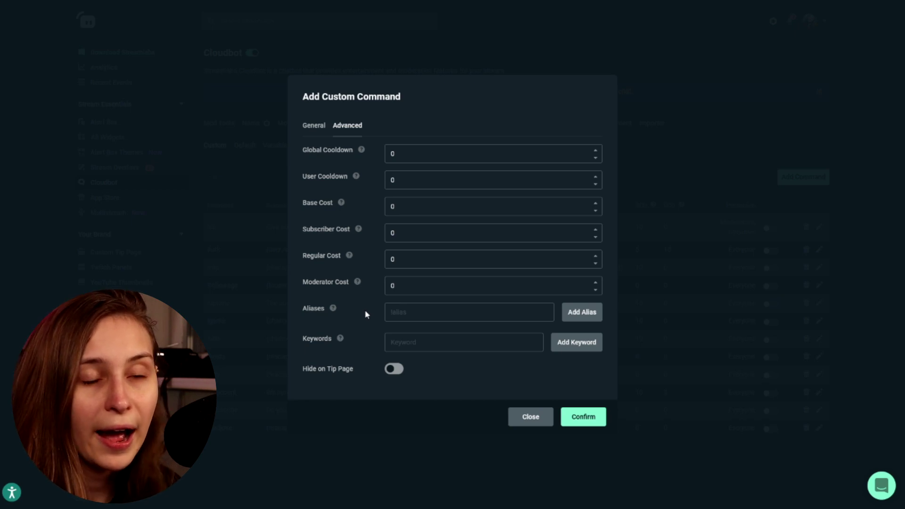
{"action": "left_click", "coordinate": [408, 313]}
{"action": "type", "text": "!hi"}
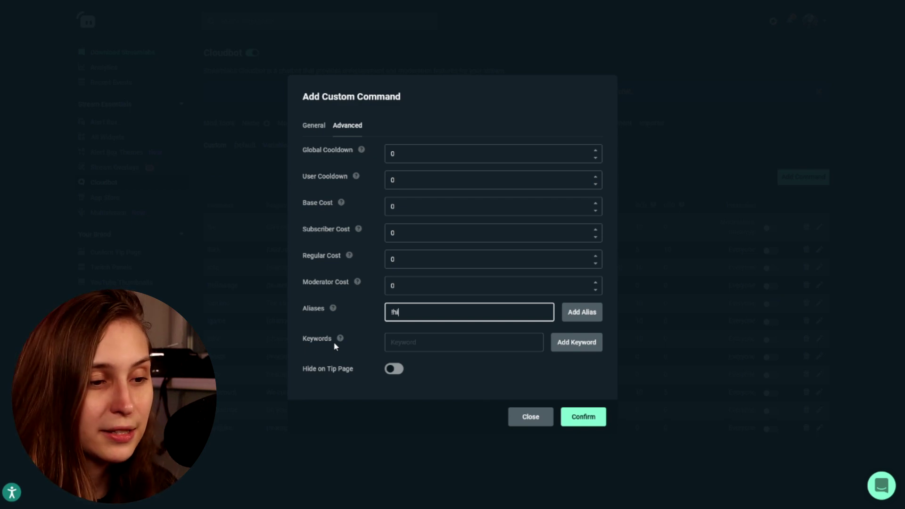
Add the keywords Hello, Hi, Heyo, Howdy, Yo and Hey to the command
{"action": "left_click", "coordinate": [439, 342]}
{"action": "type", "text": "Hello"}
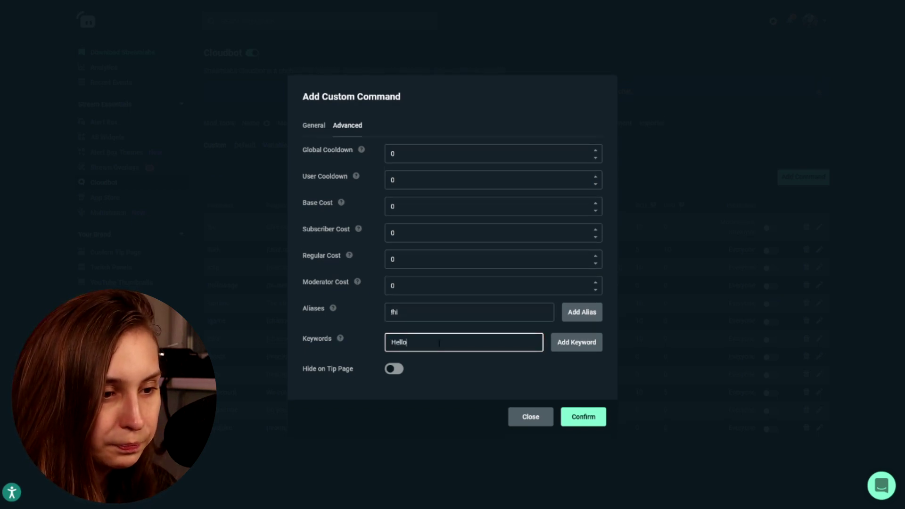
{"action": "key", "text": "Return"}
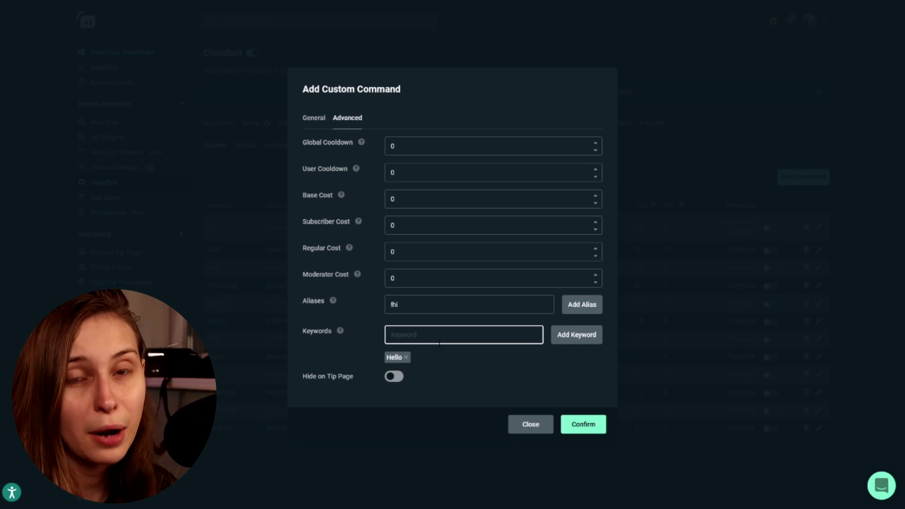
{"action": "type", "text": "Hi"}
{"action": "key", "text": "Return"}
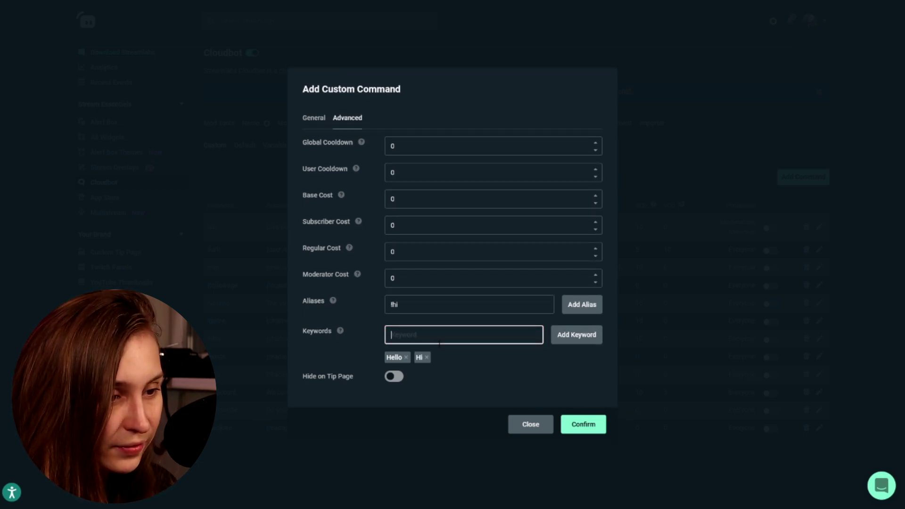
{"action": "type", "text": "Heyo"}
{"action": "key", "text": "Return"}
{"action": "type", "text": "Howdy"}
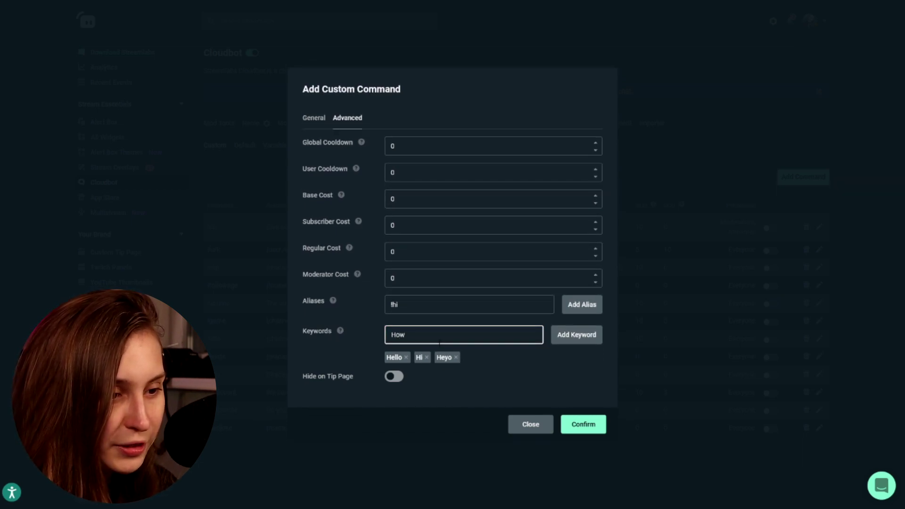
{"action": "key", "text": "Return"}
{"action": "type", "text": "Yo"}
{"action": "key", "text": "Return"}
{"action": "type", "text": "Hey"}
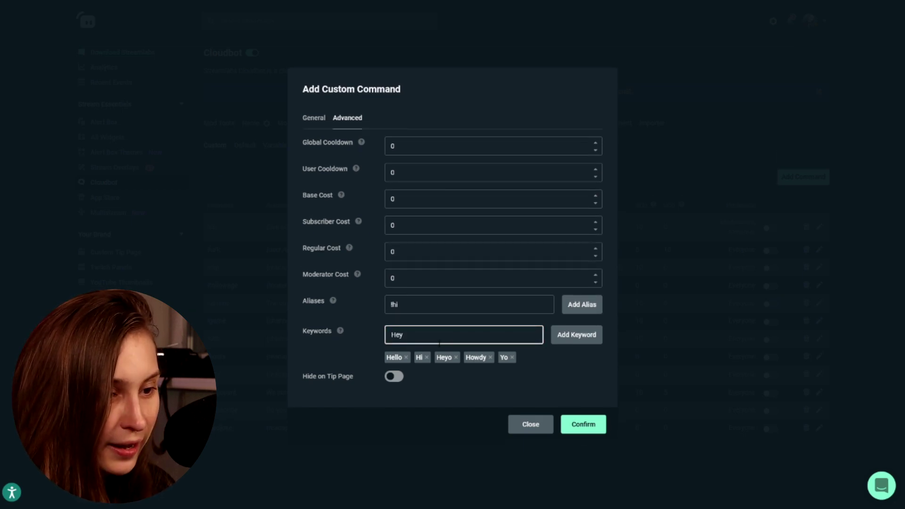
{"action": "key", "text": "Return"}
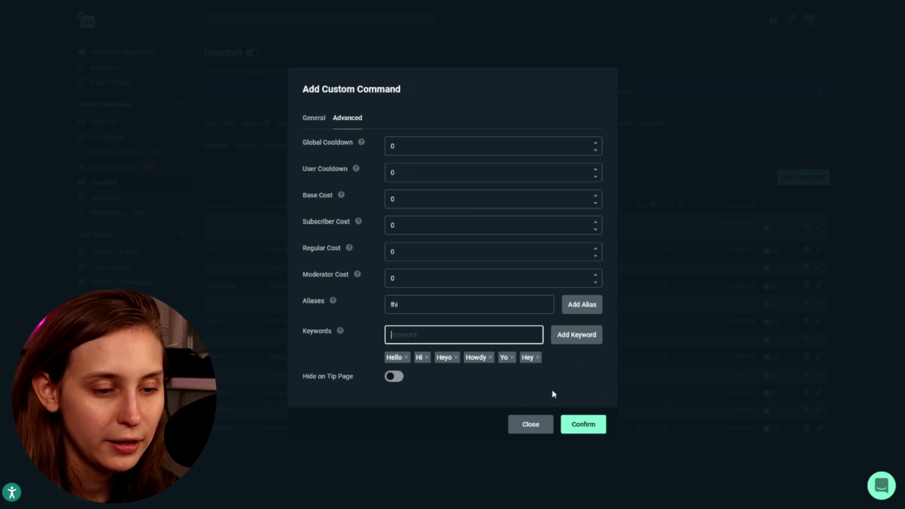
Confirm to save the new !hello command
{"action": "left_click", "coordinate": [584, 426]}
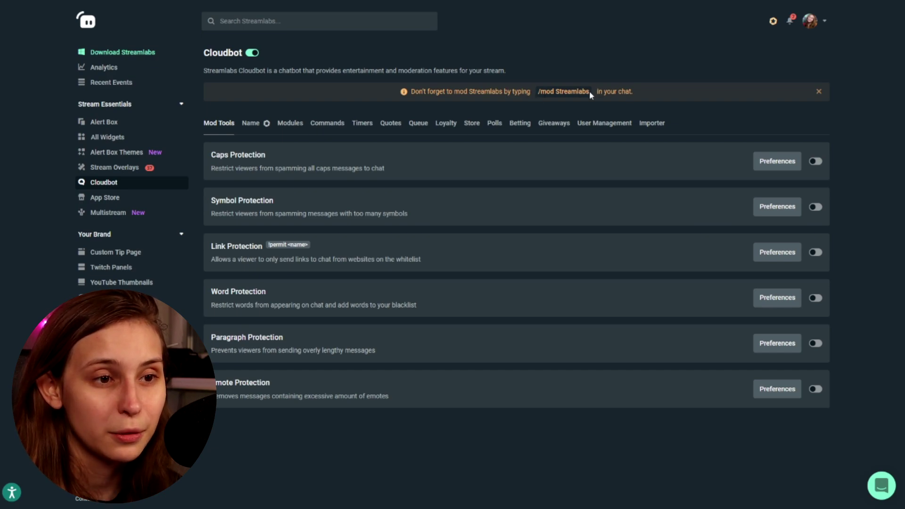
Send /mod Streamlabs in your Twitch channel chat to make Streamlabs a moderator
{"action": "left_click_drag", "start_coordinate": [592, 92], "coordinate": [539, 94]}
{"action": "key", "text": "ctrl+c"}
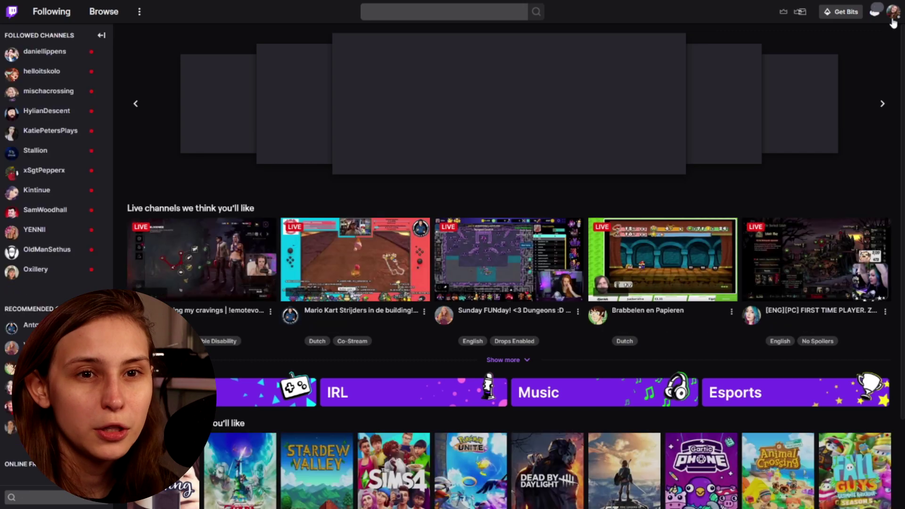
{"action": "left_click", "coordinate": [892, 19]}
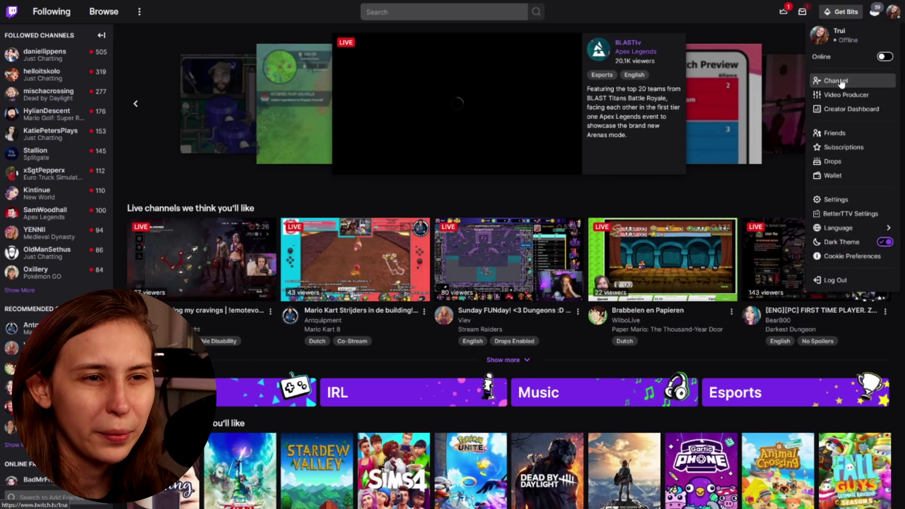
{"action": "left_click", "coordinate": [827, 80]}
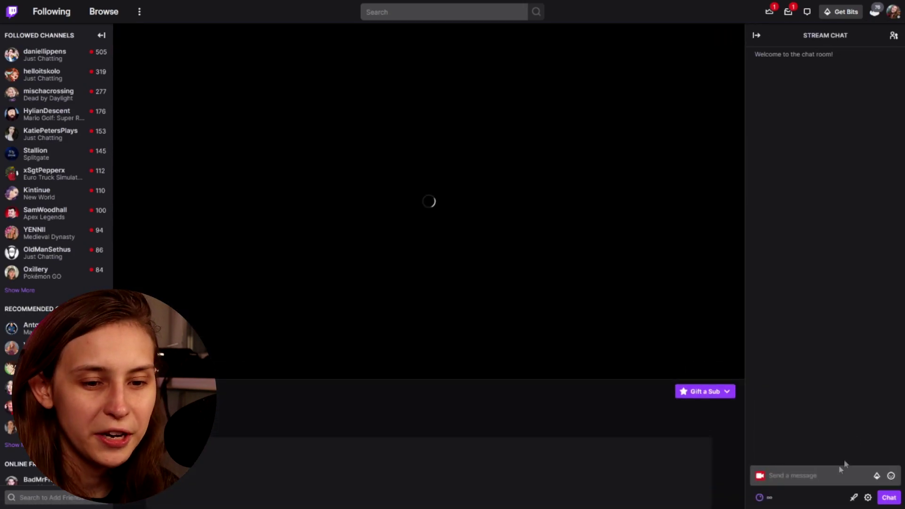
{"action": "left_click", "coordinate": [843, 474]}
{"action": "key", "text": "ctrl+v"}
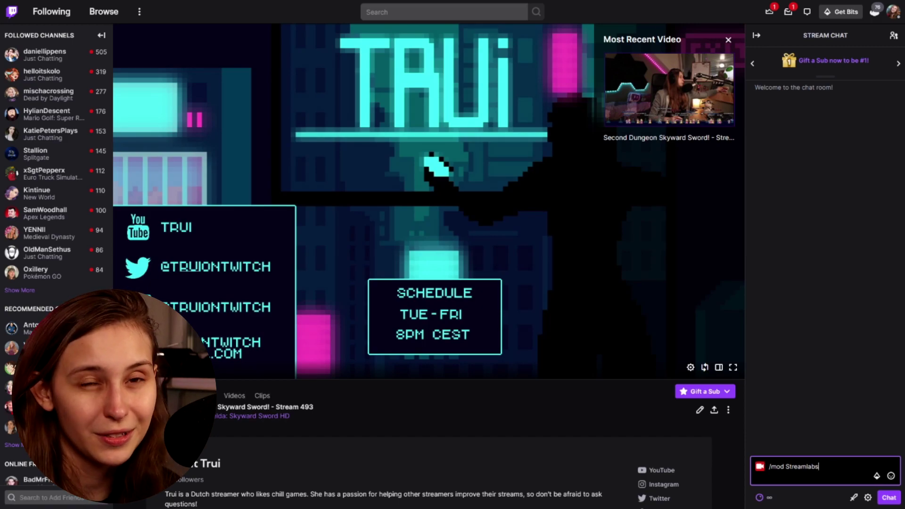
{"action": "key", "text": "Return"}
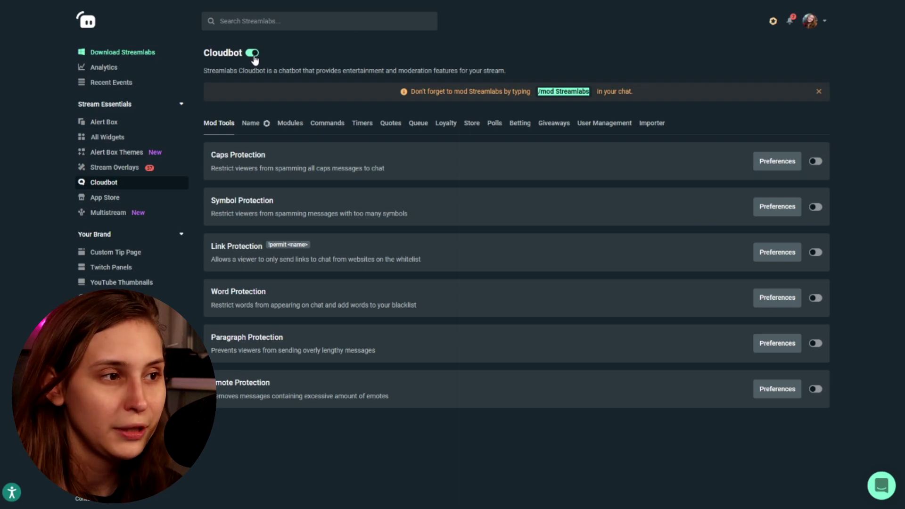
Restart Cloudbot by toggling it off and on, then test it by sending 'hi' in Twitch chat
{"action": "left_click", "coordinate": [253, 52]}
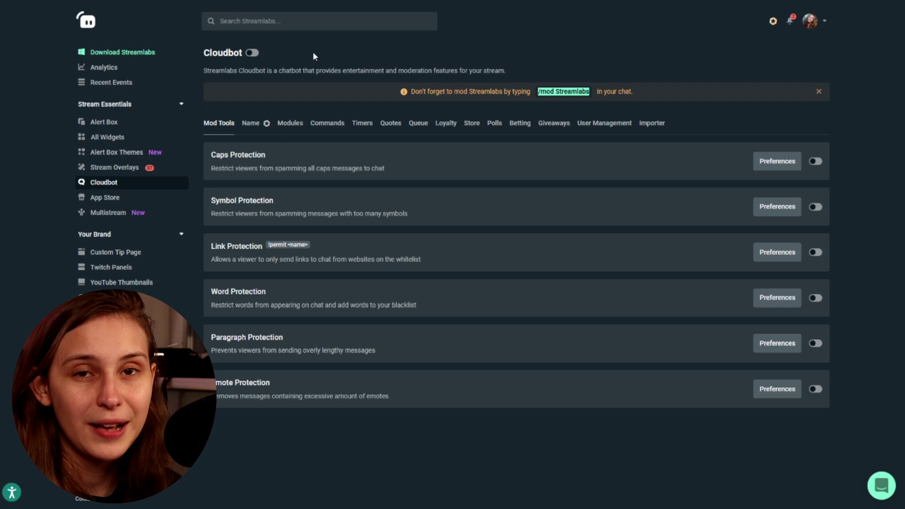
{"action": "left_click", "coordinate": [258, 54]}
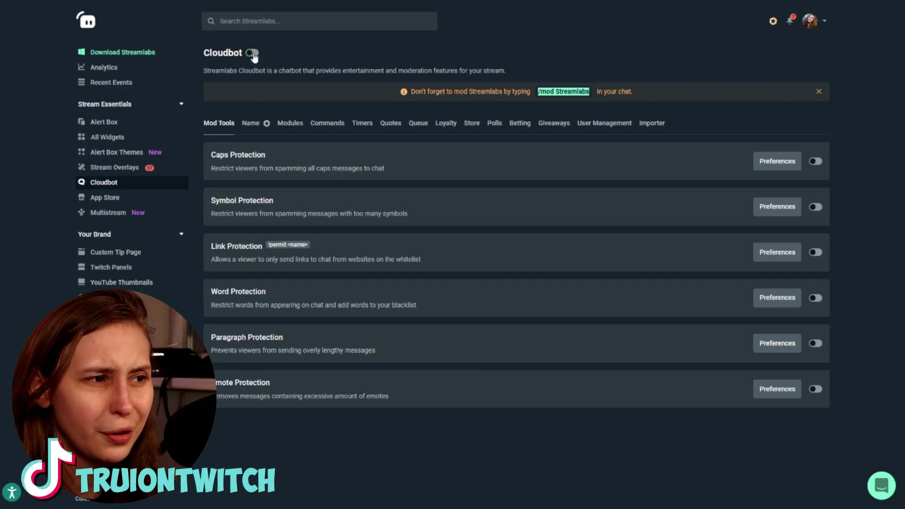
{"action": "left_click", "coordinate": [257, 54]}
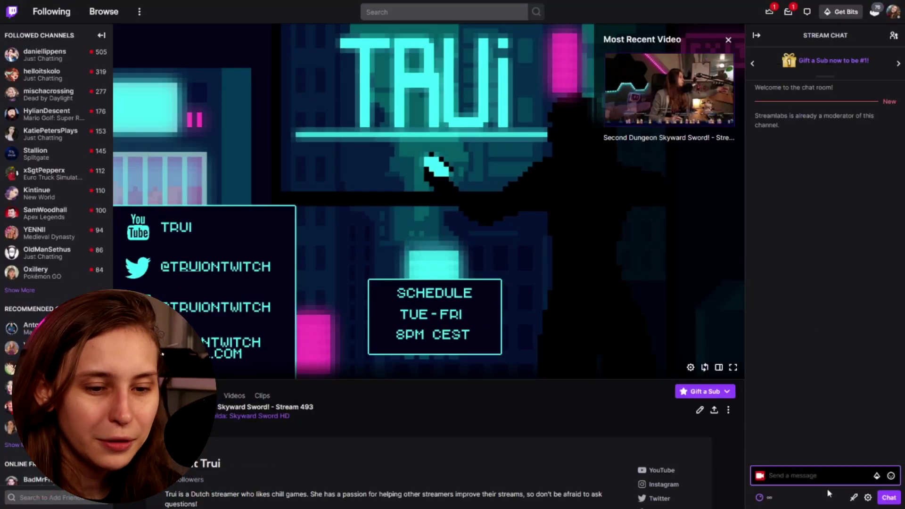
{"action": "type", "text": "hi"}
{"action": "key", "text": "Return"}
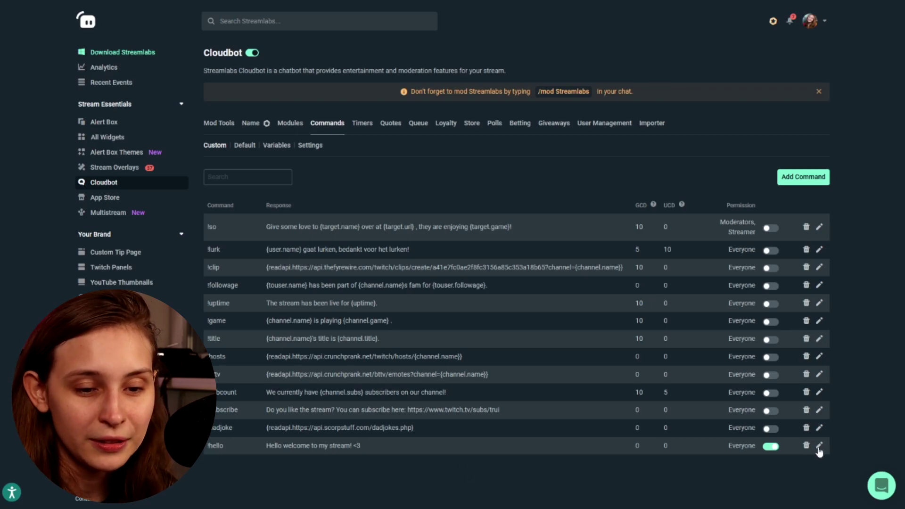
Set the !hello command's User Cooldown to 60 in its Advanced settings
{"action": "left_click", "coordinate": [819, 446]}
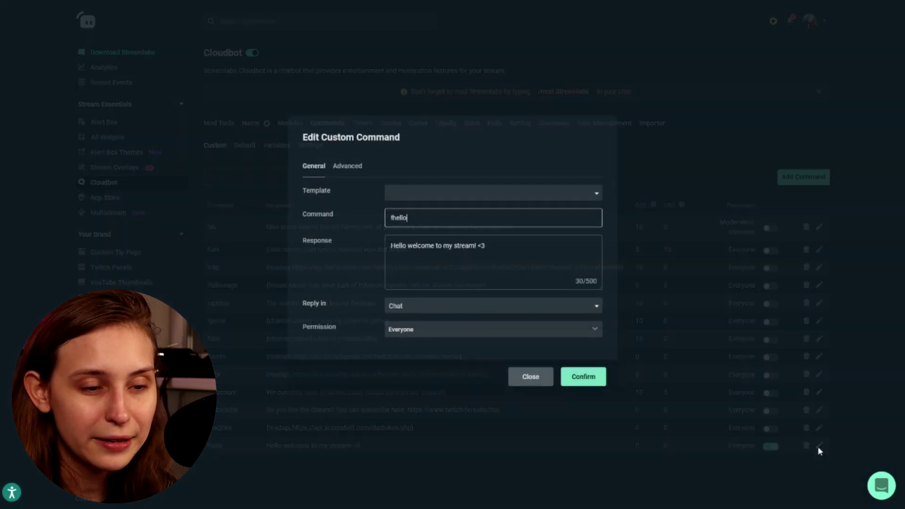
{"action": "left_click", "coordinate": [347, 118]}
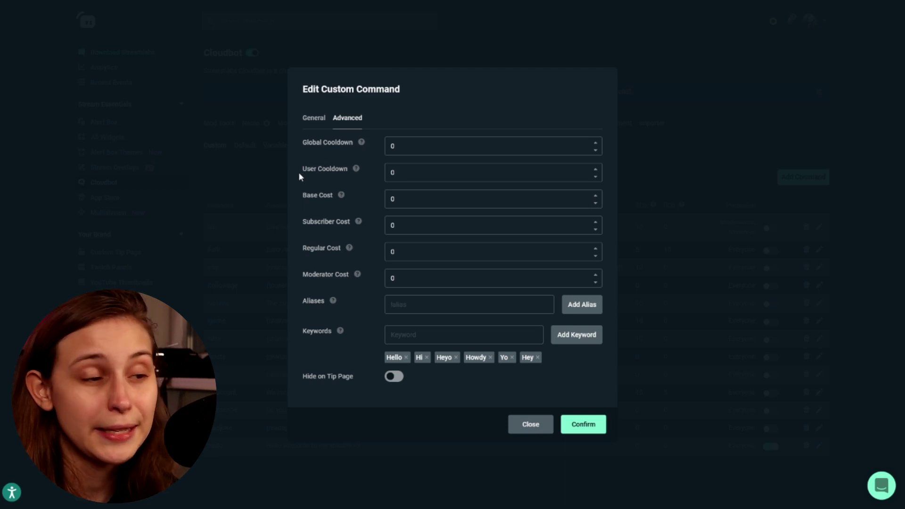
{"action": "double_click", "coordinate": [385, 173]}
{"action": "type", "text": "60"}
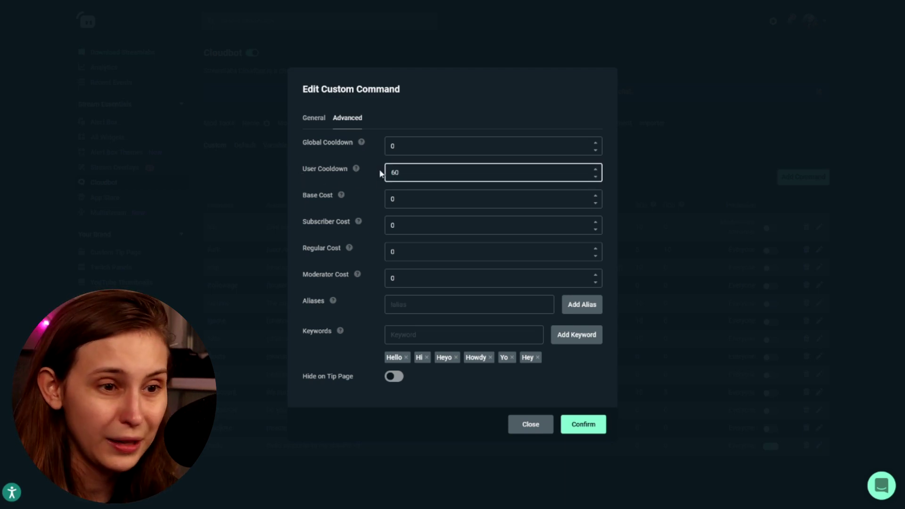
{"action": "left_click", "coordinate": [391, 112]}
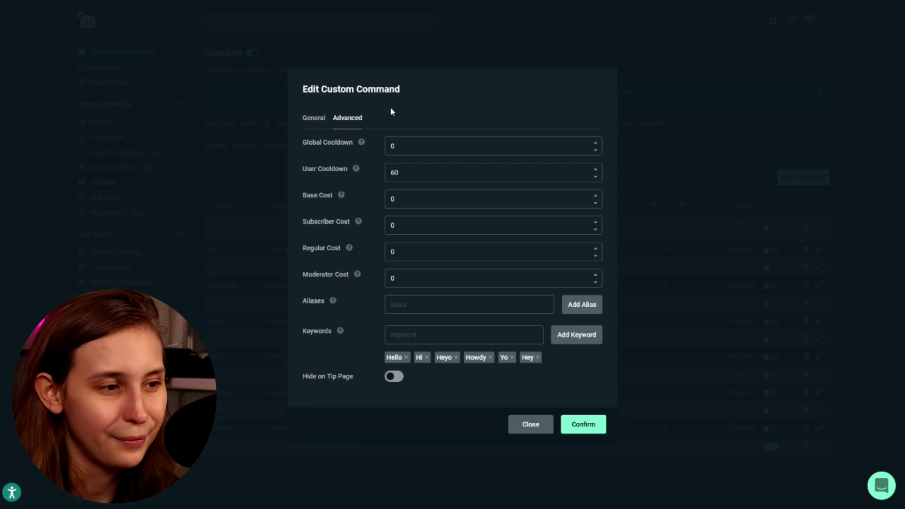
{"action": "left_click", "coordinate": [313, 118]}
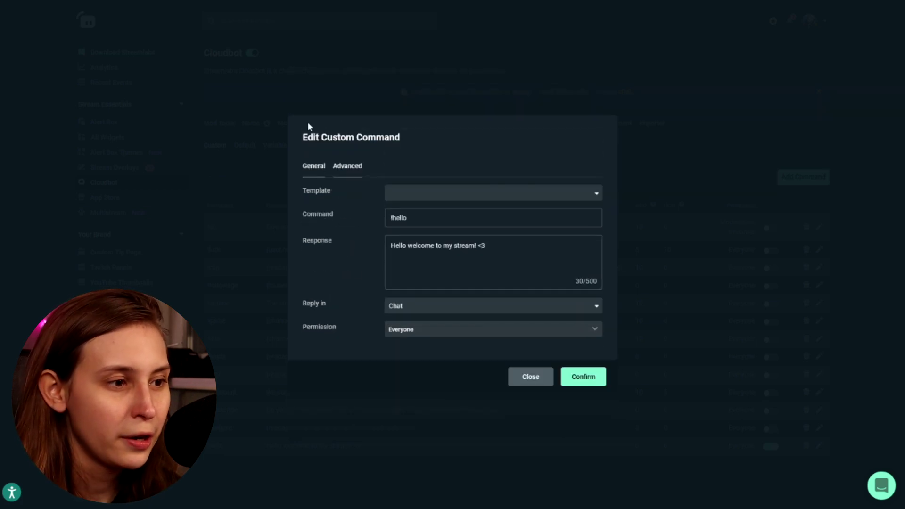
{"action": "left_click", "coordinate": [508, 259]}
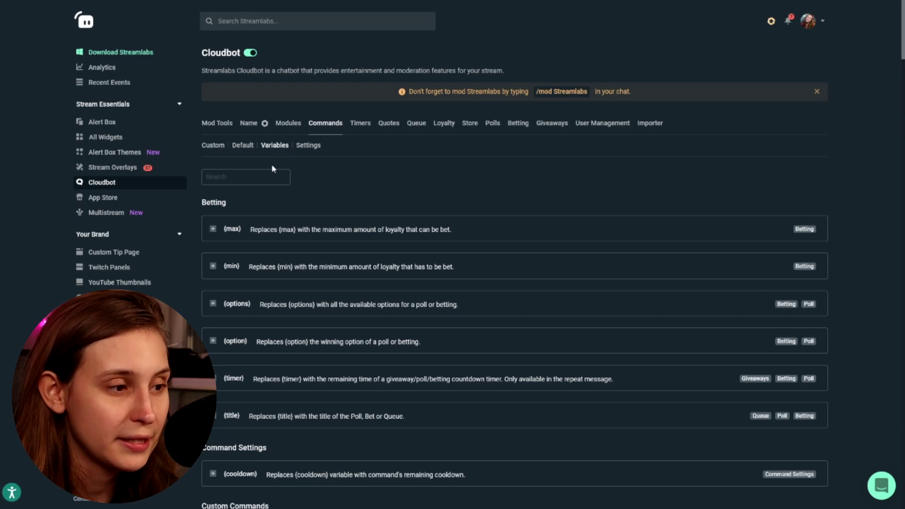
Browse the Variables list filtered by 'user' and copy the {target.name} variable
{"action": "scroll", "coordinate": [370, 170], "scroll_direction": "down", "scroll_amount": 11}
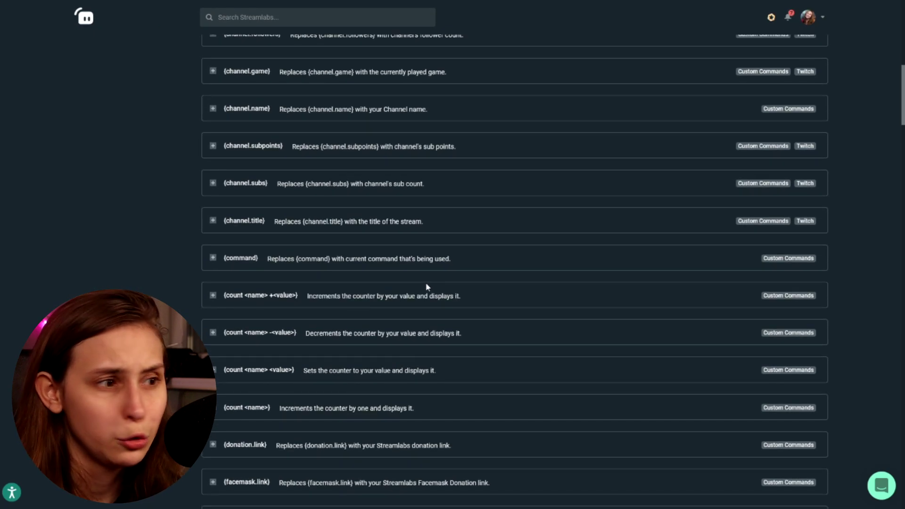
{"action": "scroll", "coordinate": [414, 282], "scroll_direction": "up", "scroll_amount": 6}
{"action": "scroll", "coordinate": [407, 280], "scroll_direction": "up", "scroll_amount": 1}
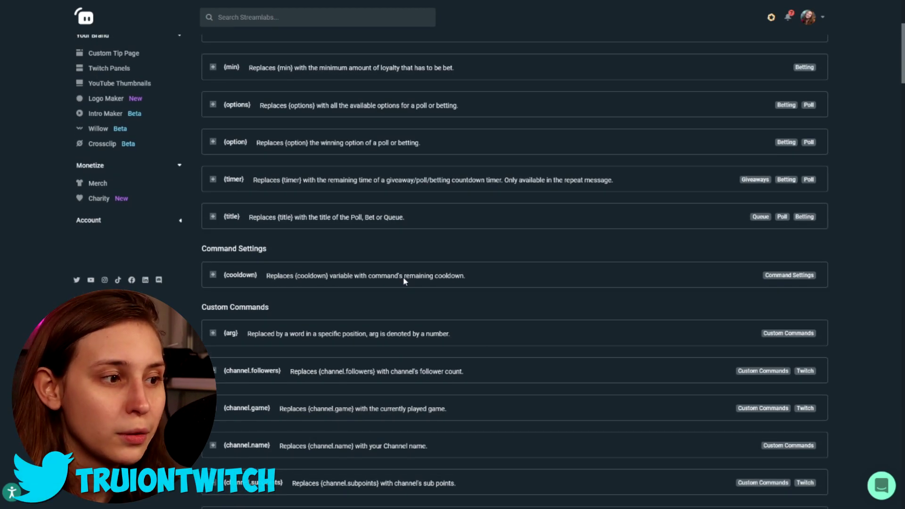
{"action": "scroll", "coordinate": [402, 280], "scroll_direction": "up", "scroll_amount": 2}
{"action": "scroll", "coordinate": [398, 264], "scroll_direction": "down", "scroll_amount": 7}
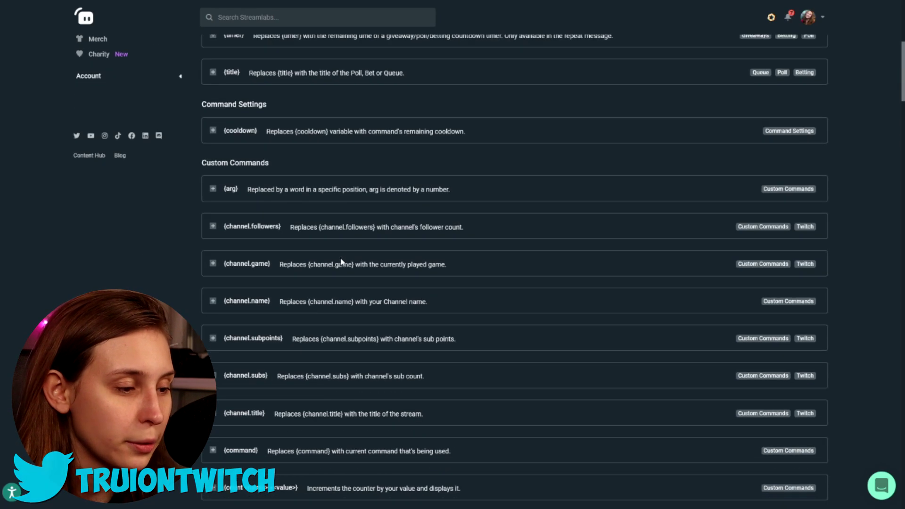
{"action": "scroll", "coordinate": [342, 262], "scroll_direction": "down", "scroll_amount": 15}
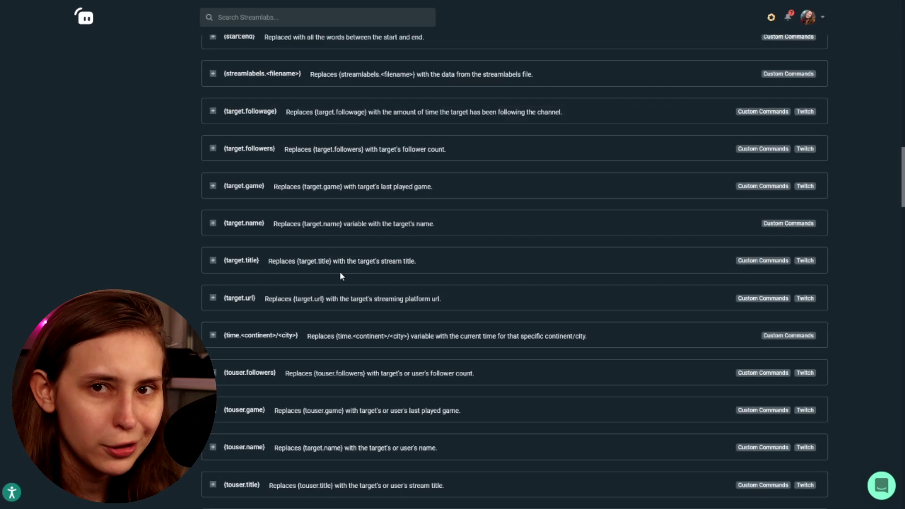
{"action": "scroll", "coordinate": [341, 274], "scroll_direction": "down", "scroll_amount": 13}
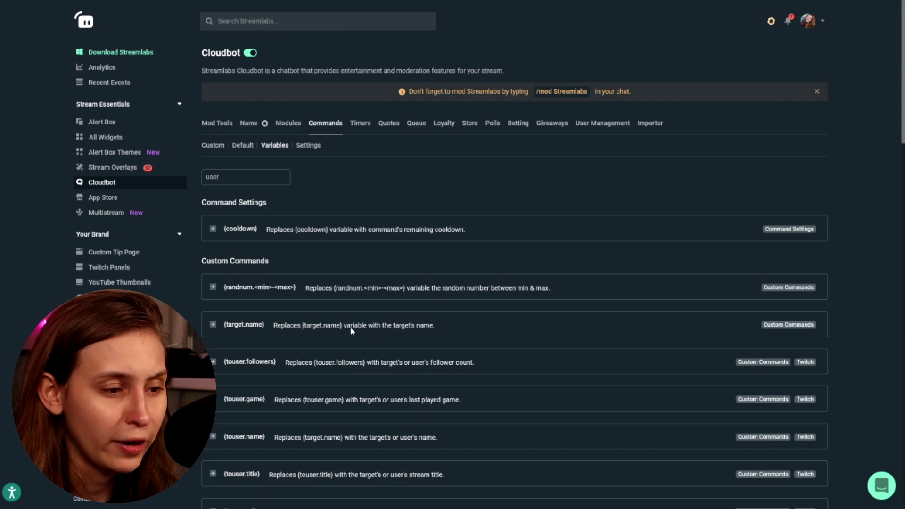
{"action": "double_click", "coordinate": [264, 325]}
{"action": "key", "text": "ctrl+c"}
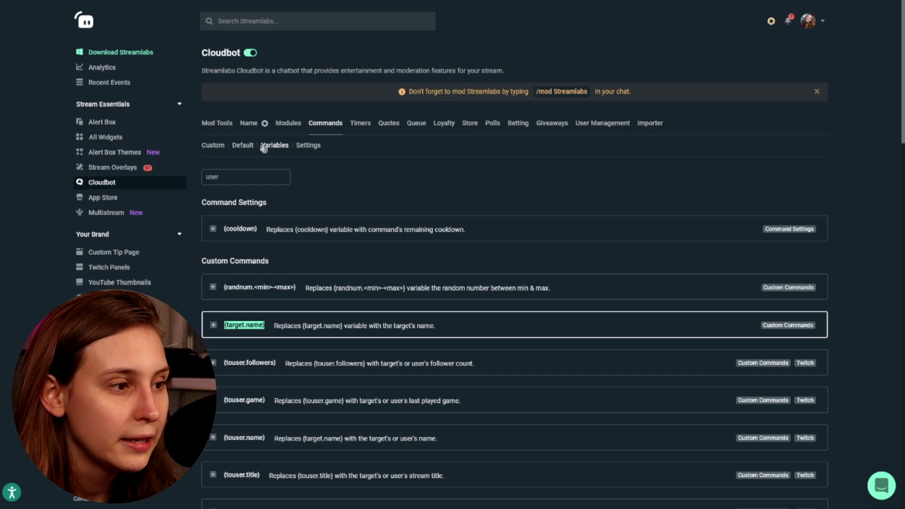
Insert {target.name} after 'Hello' in the !hello reply and save the command
{"action": "left_click", "coordinate": [220, 147]}
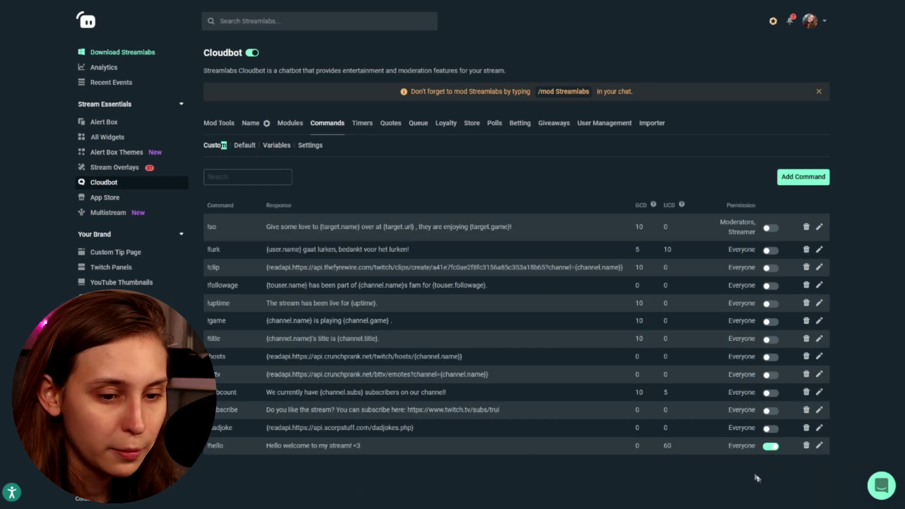
{"action": "left_click", "coordinate": [819, 445]}
{"action": "left_click", "coordinate": [406, 246]}
{"action": "type", "text": "{target.name} welcome to my stream! <3"}
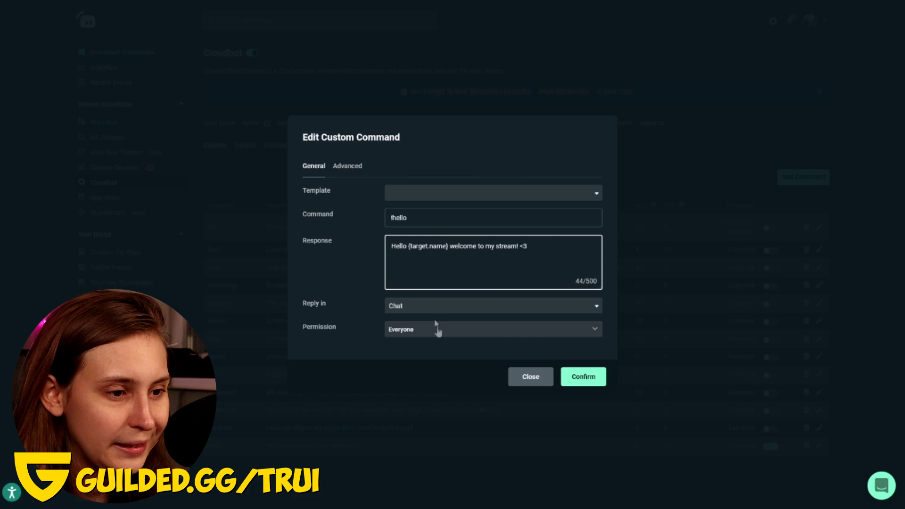
{"action": "left_click", "coordinate": [583, 376]}
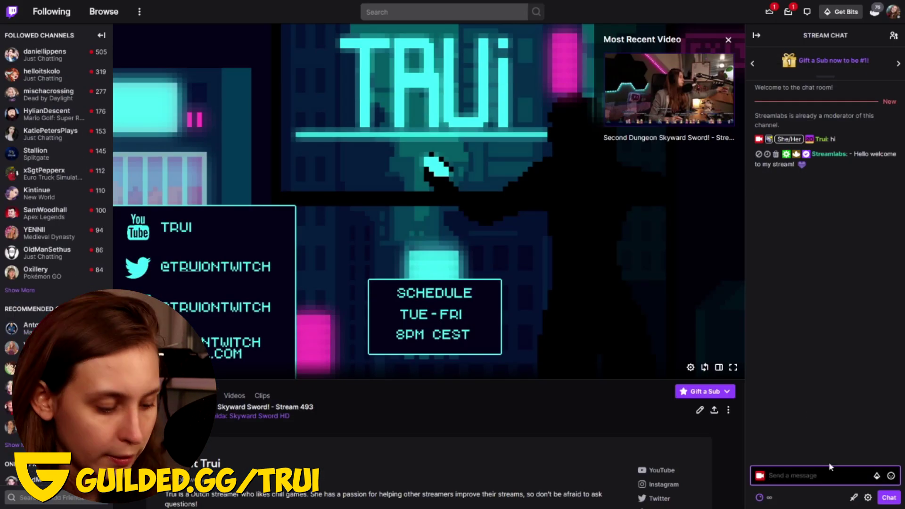
Test the command by sending two greeting messages in Twitch chat
{"action": "left_click", "coordinate": [828, 462]}
{"action": "type", "text": "hey"}
{"action": "key", "text": "Return"}
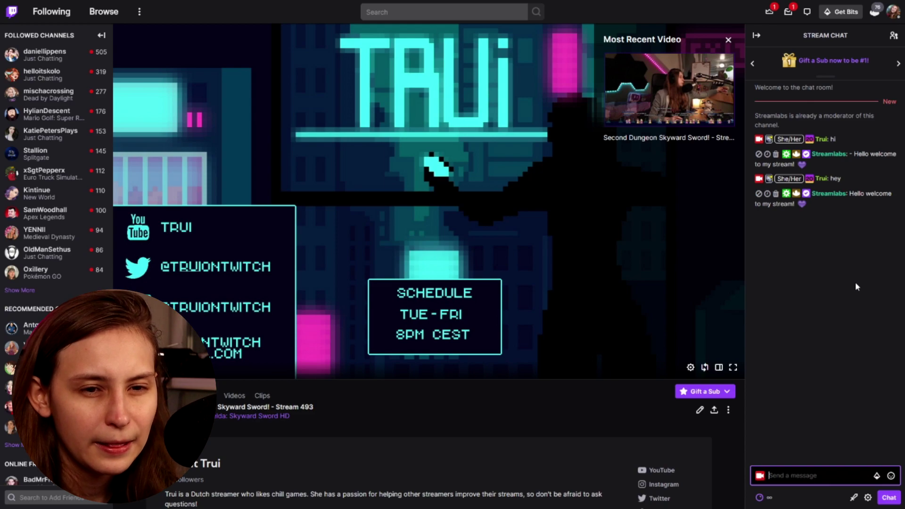
{"action": "type", "text": "Hey trui"}
{"action": "key", "text": "Return"}
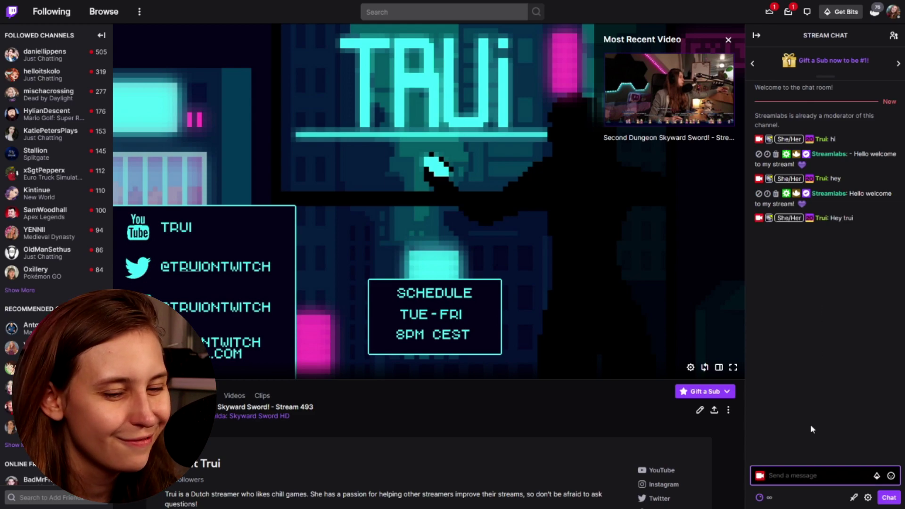
Check the usage example for the {touser.name} variable in the Variables list
{"action": "type", "text": "hi"}
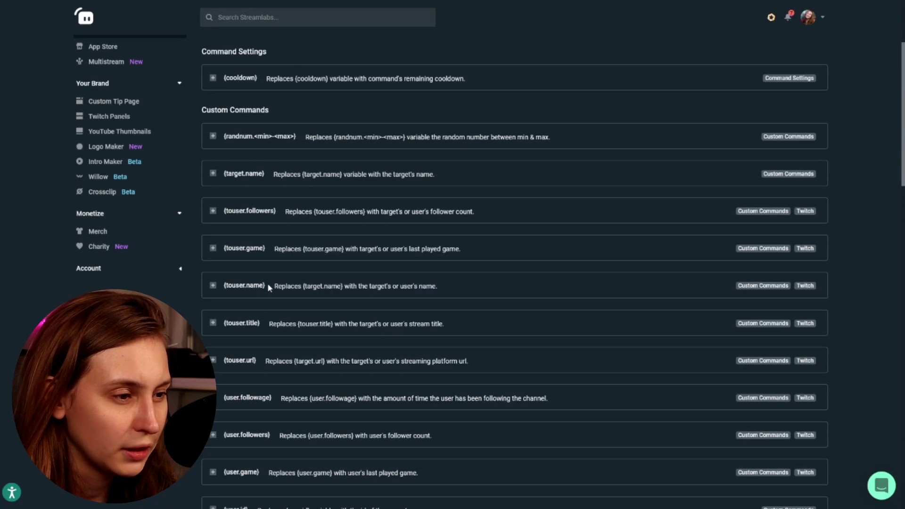
{"action": "left_click_drag", "start_coordinate": [267, 283], "coordinate": [226, 289]}
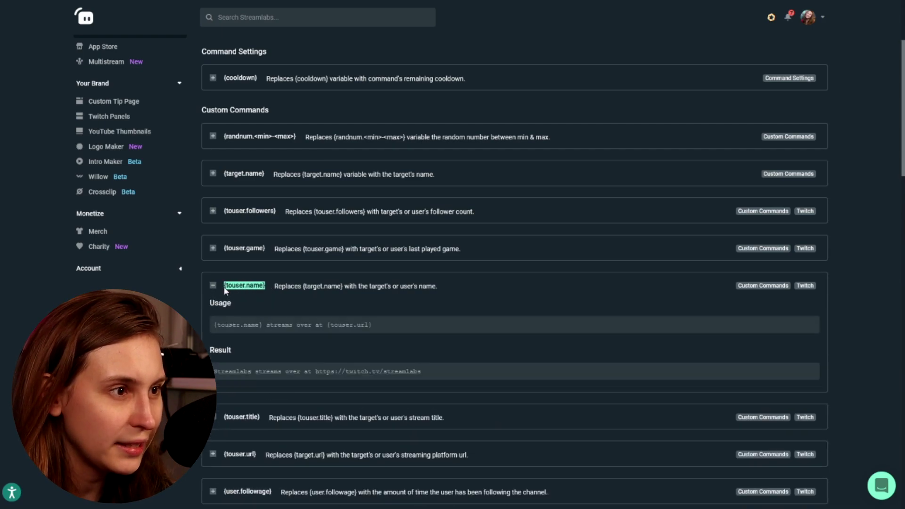
{"action": "scroll", "coordinate": [303, 278], "scroll_direction": "up", "scroll_amount": 3}
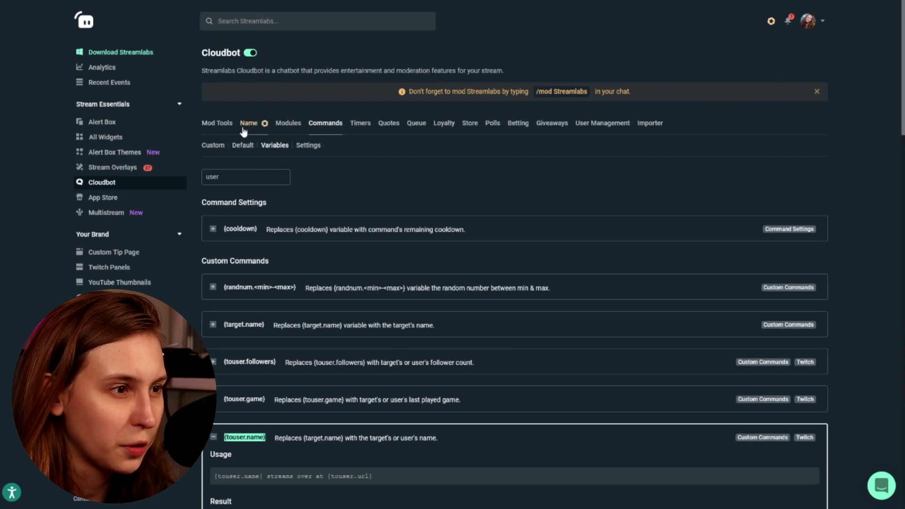
In the custom !hello command's response, replace target.name with touser.name and confirm
{"action": "left_click", "coordinate": [220, 144]}
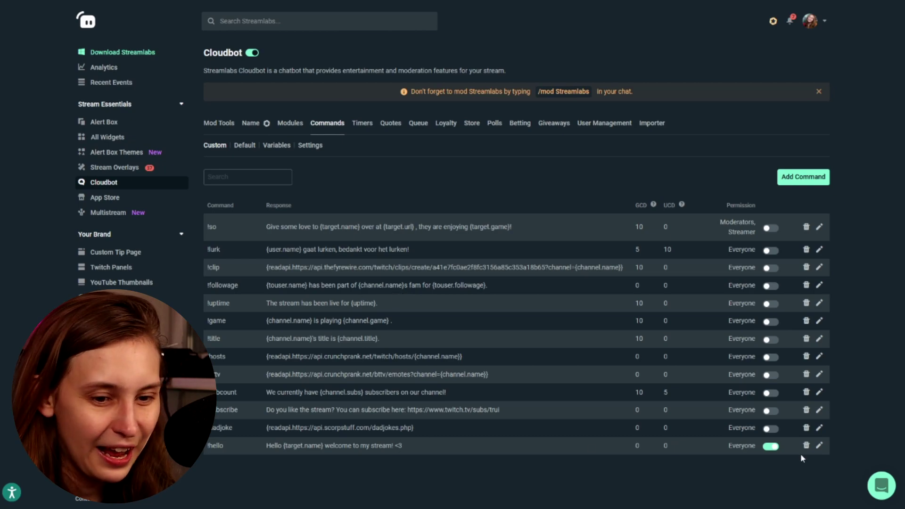
{"action": "left_click", "coordinate": [819, 445]}
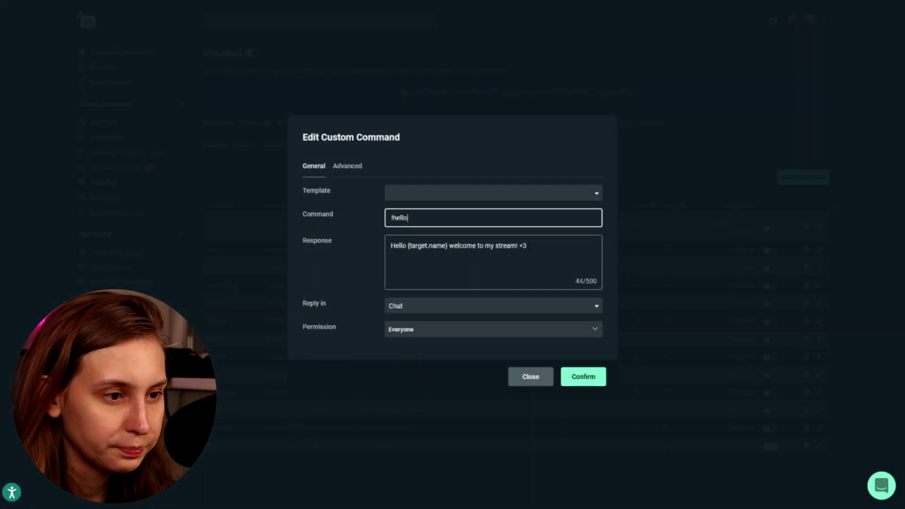
{"action": "left_click", "coordinate": [446, 247]}
{"action": "double_click", "coordinate": [426, 246]}
{"action": "type", "text": "touser.name"}
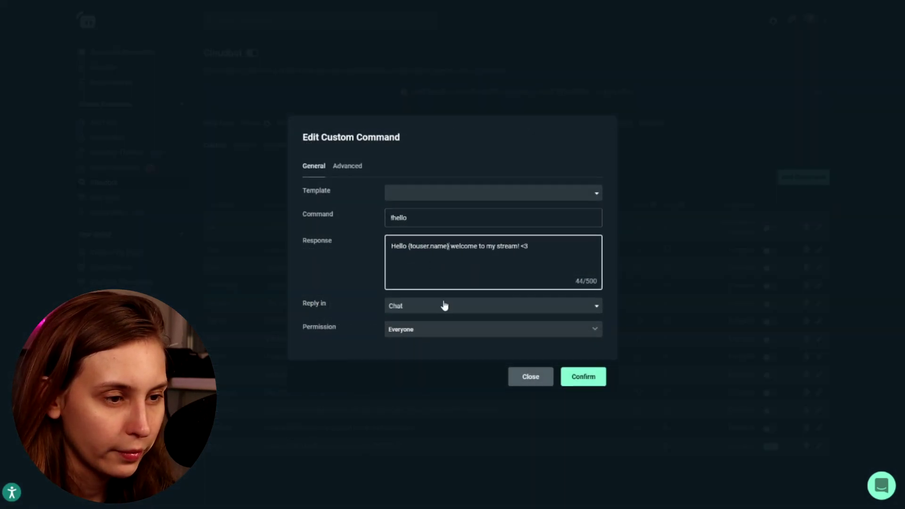
{"action": "left_click", "coordinate": [589, 379]}
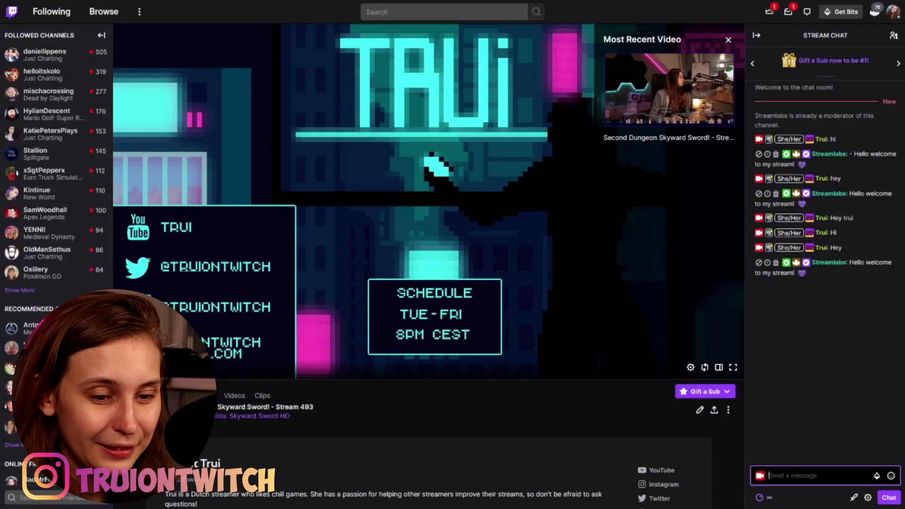
{"action": "type", "text": "Hey"}
{"action": "key", "text": "Return"}
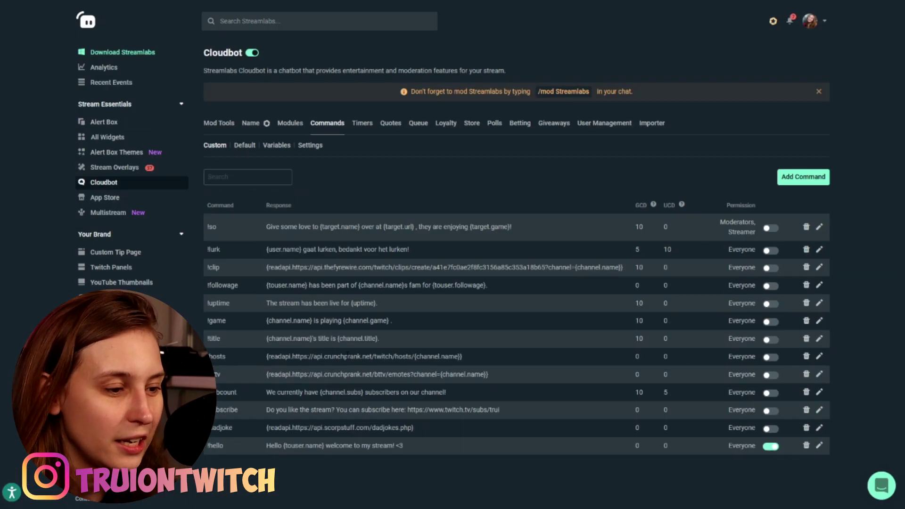
{"action": "left_click", "coordinate": [819, 446]}
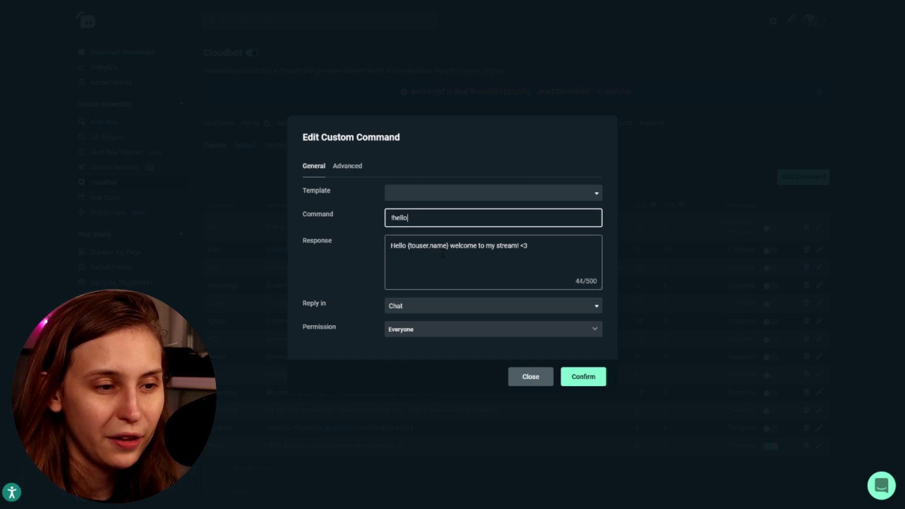
{"action": "left_click_drag", "start_coordinate": [417, 246], "coordinate": [449, 246]}
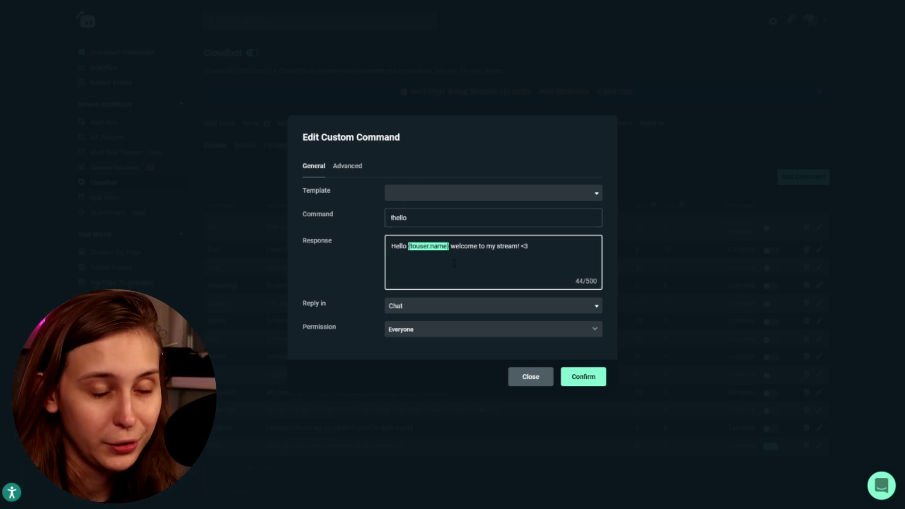
{"action": "left_click", "coordinate": [589, 379]}
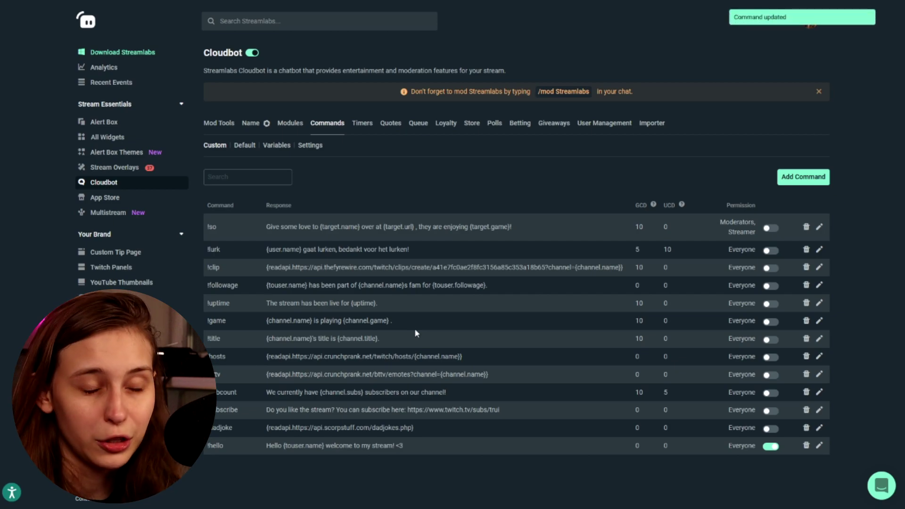